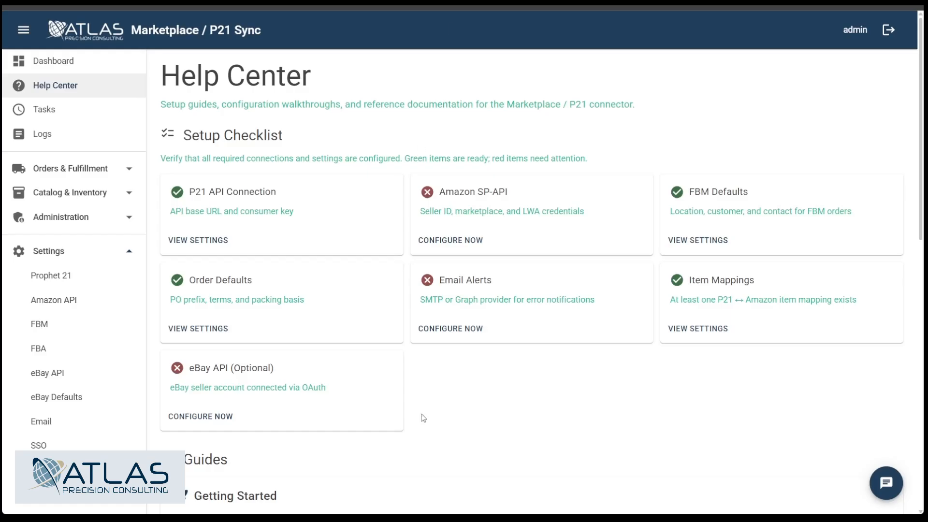
Step: Open the Simulation Mode guide in the Help Center and read what is simulated and the typical workflow
scroll(572, 412, "down", 6)
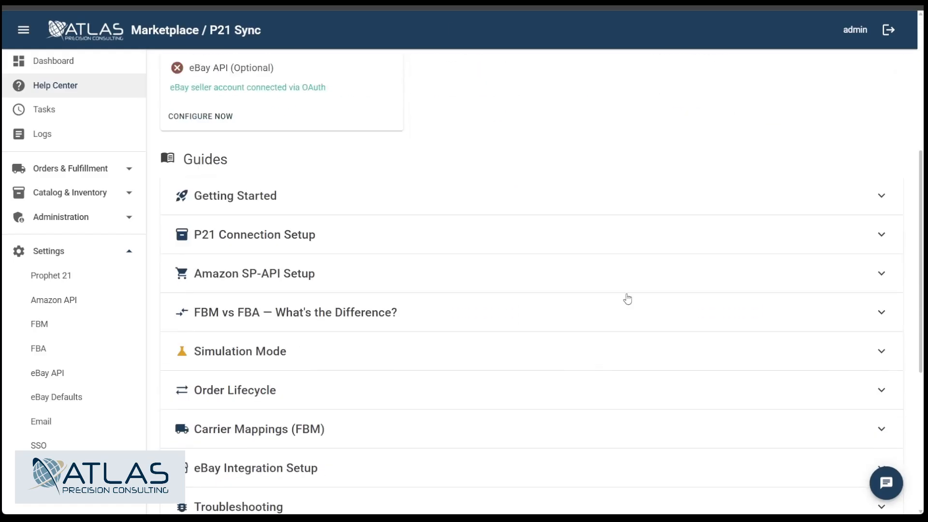
left_click(593, 361)
scroll(679, 295, "down", 6)
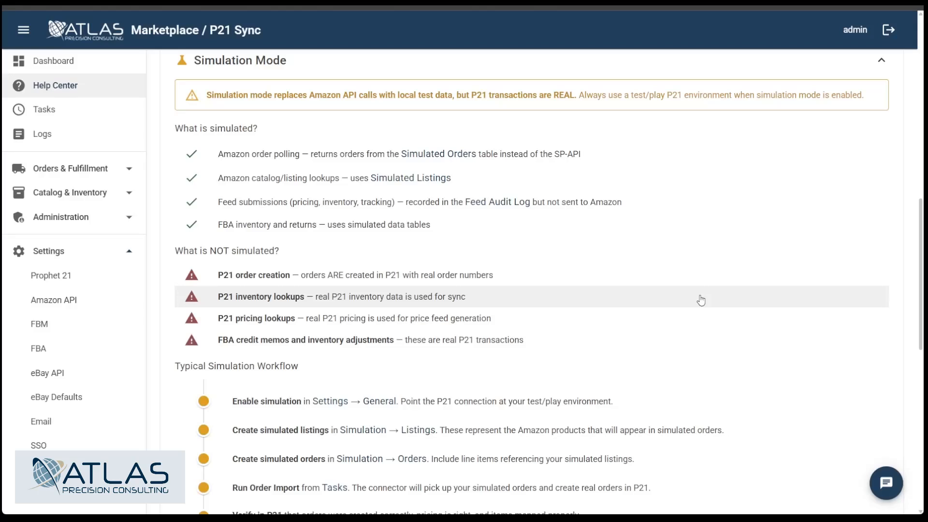
Step: Enable Simulation Mode in the general application settings and save the changes
left_click(373, 404)
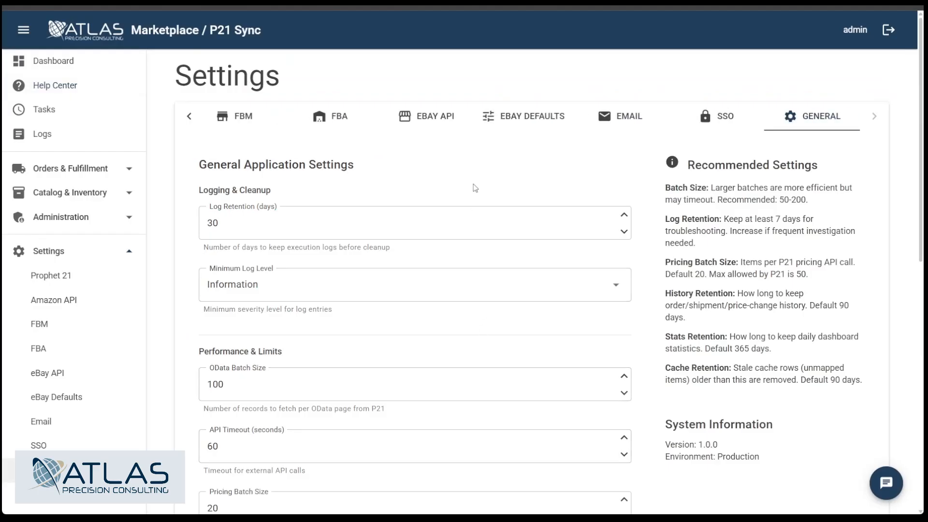
scroll(475, 187, "down", 10)
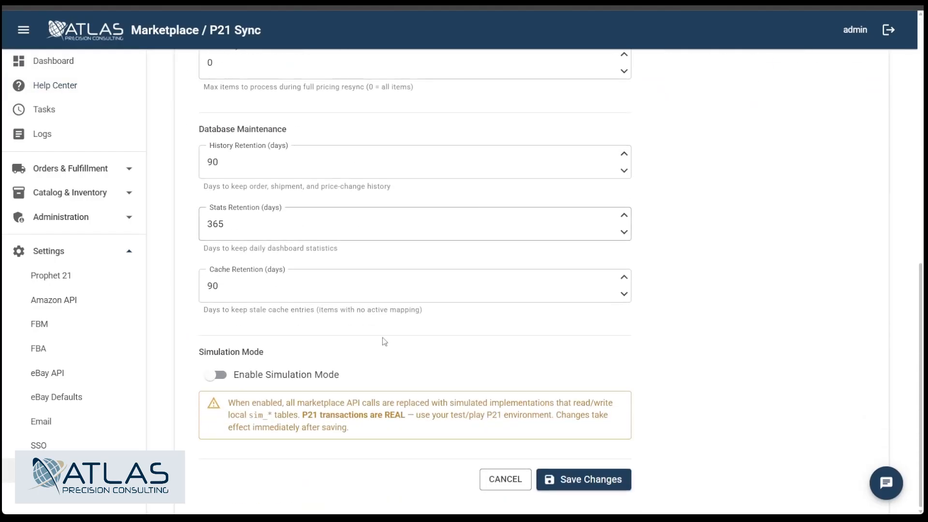
left_click(216, 375)
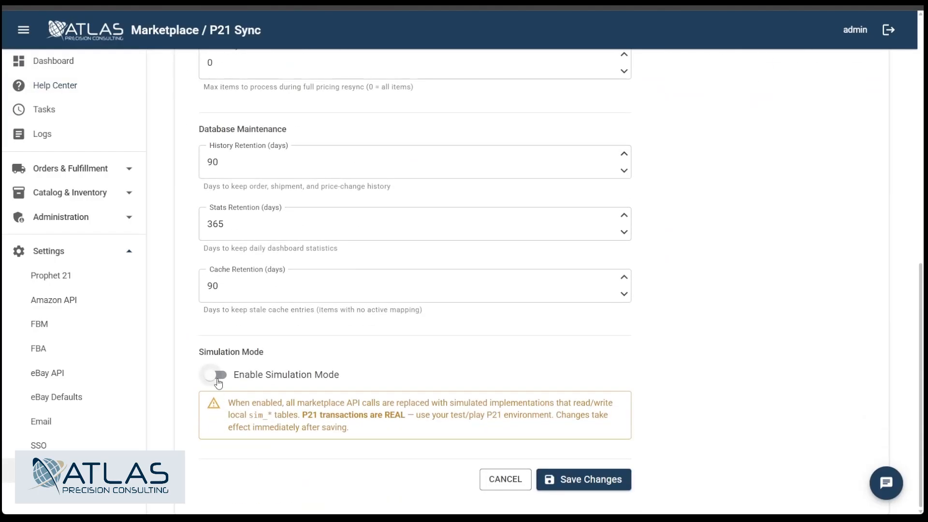
left_click(562, 481)
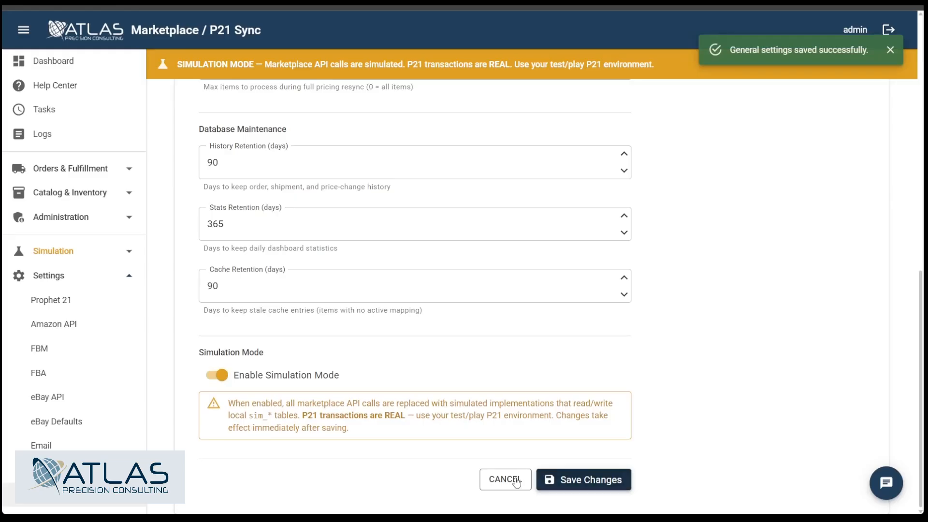
Step: Open the simulated Amazon listings page
left_click(128, 272)
left_click(52, 251)
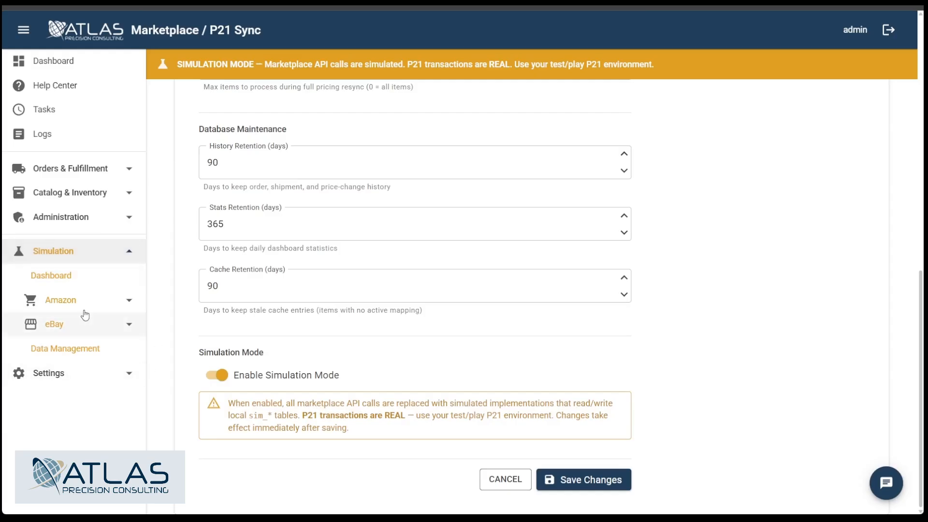
left_click(61, 300)
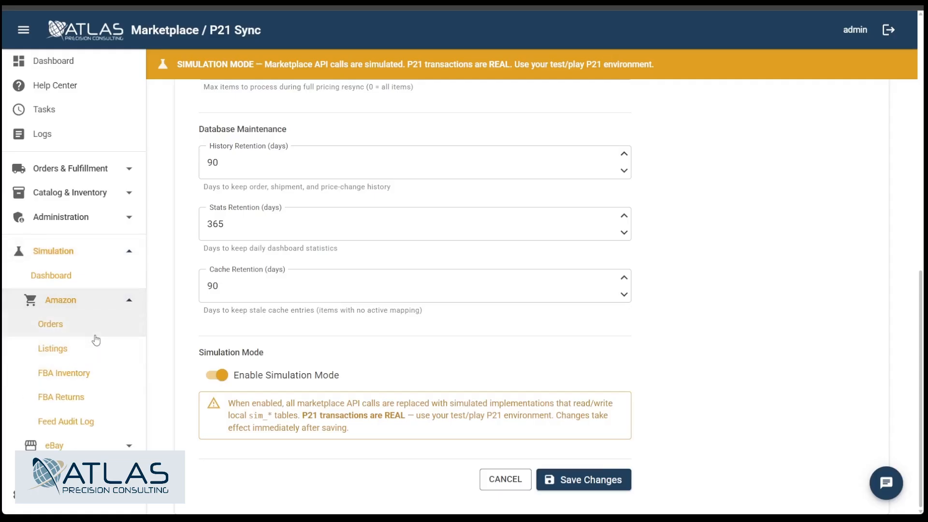
left_click(115, 358)
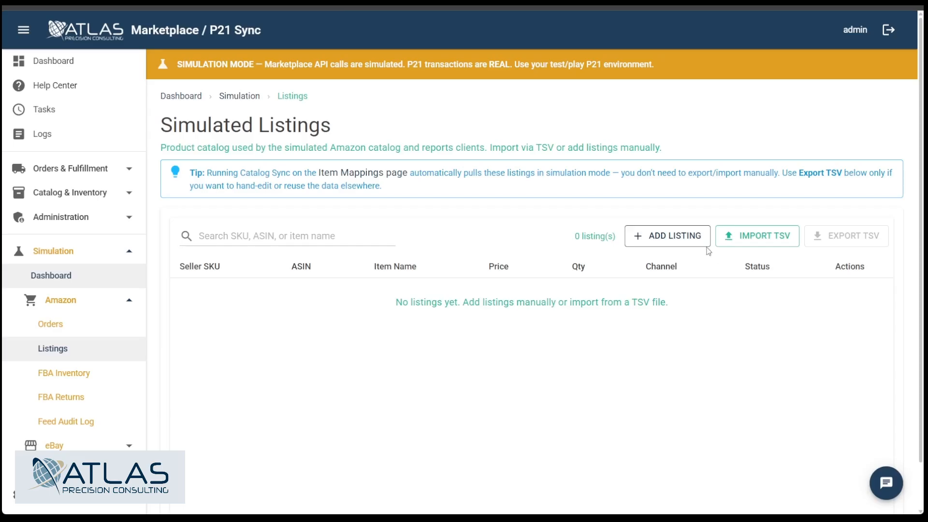
Step: Start a new simulated listing and enter BND 001991-00 as its seller SKU
left_click(678, 243)
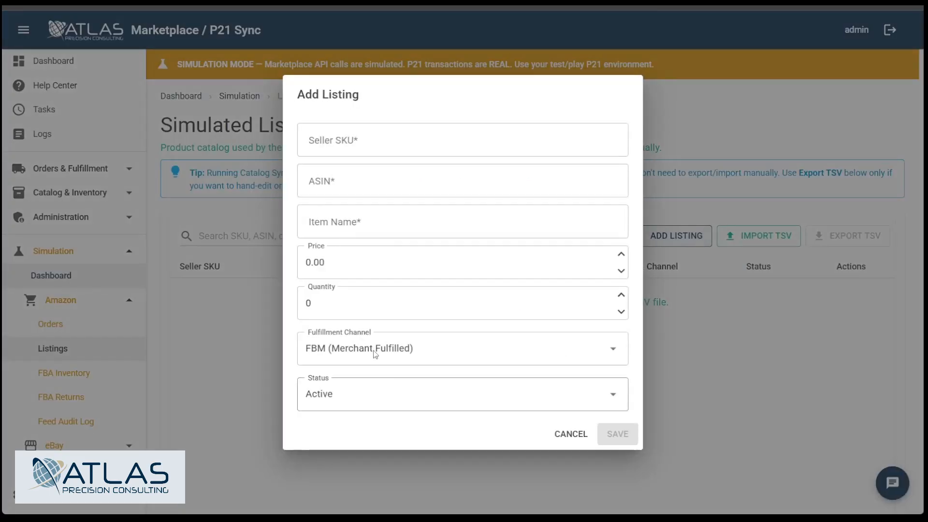
left_click(362, 142)
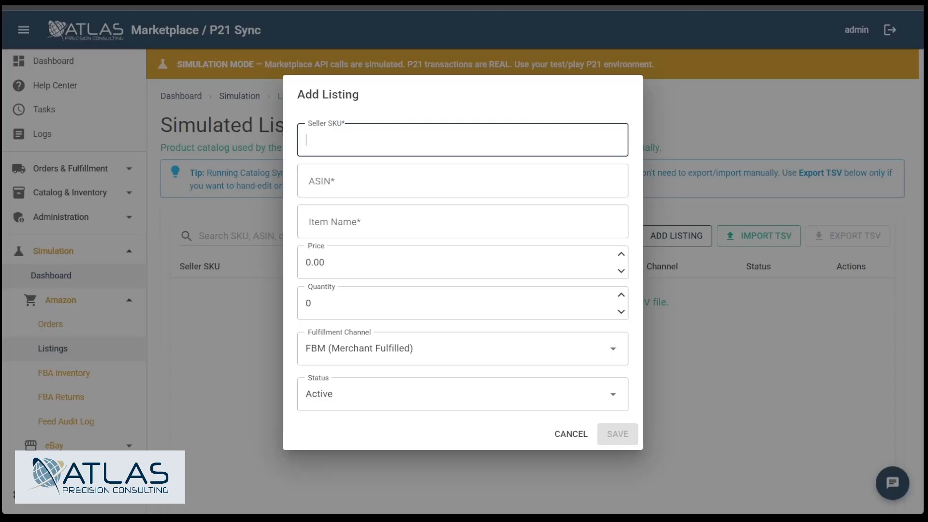
type("BND")
type(" 001991")
type("--0")
key("BackSpace")
key("BackSpace")
type("00")
key("Tab")
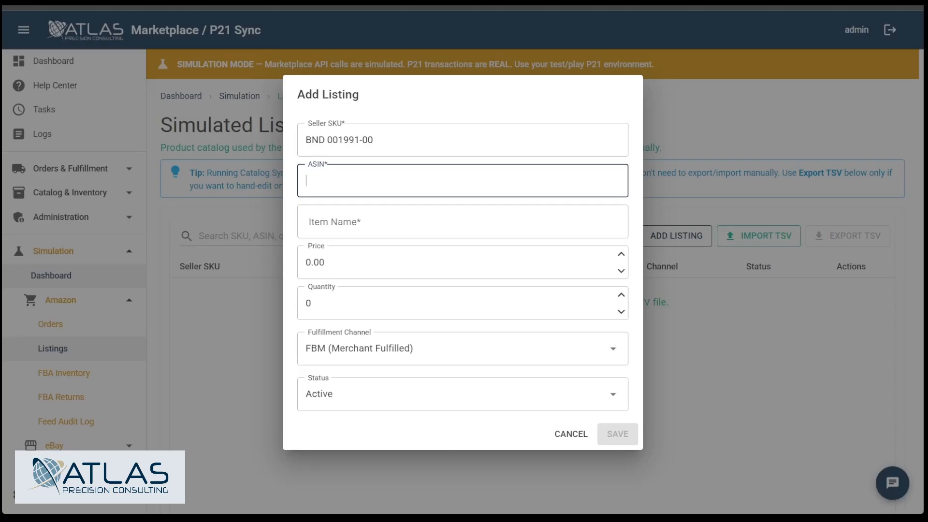
type("AMZ3213265464")
left_click(438, 228)
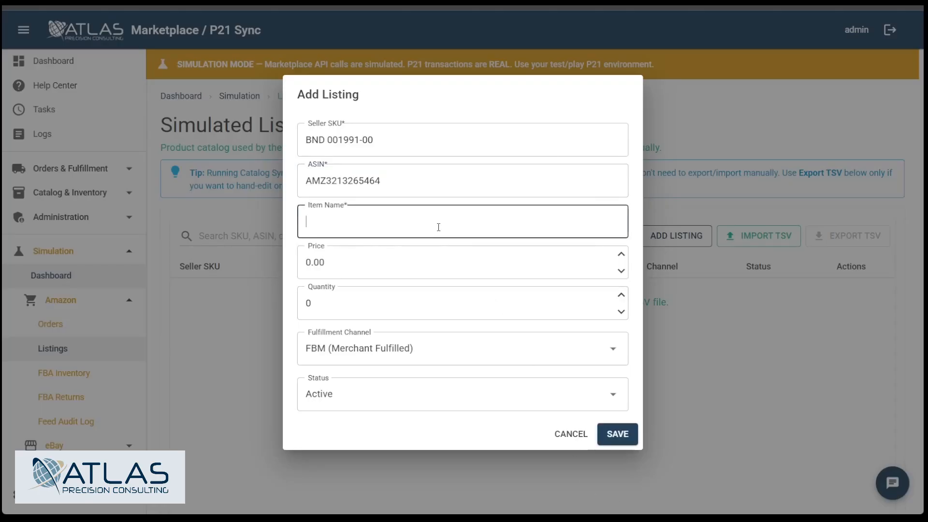
type("Washer -")
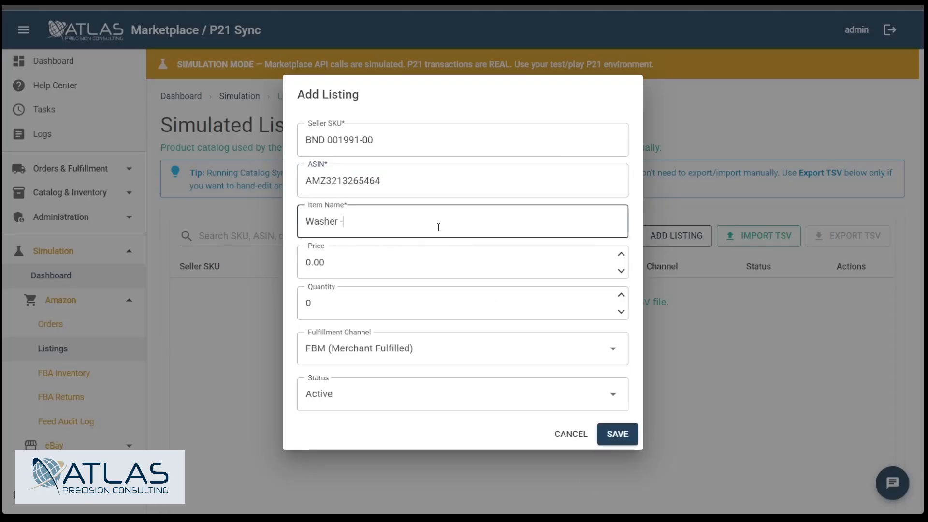
type(" Testing Purposes")
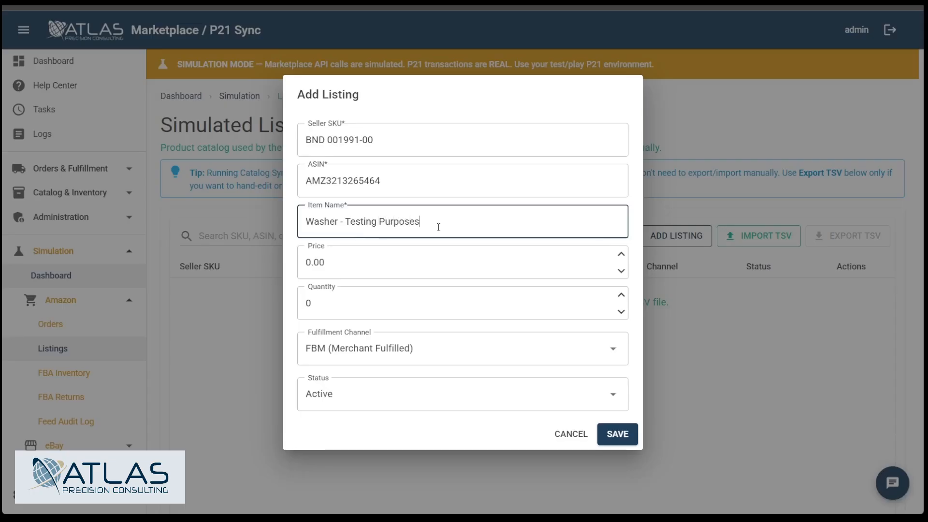
Step: Set the listing's price to 5.00 and quantity to 100, then save the listing
left_click(621, 254)
left_click(621, 254)
left_click(621, 254)
left_click(621, 254)
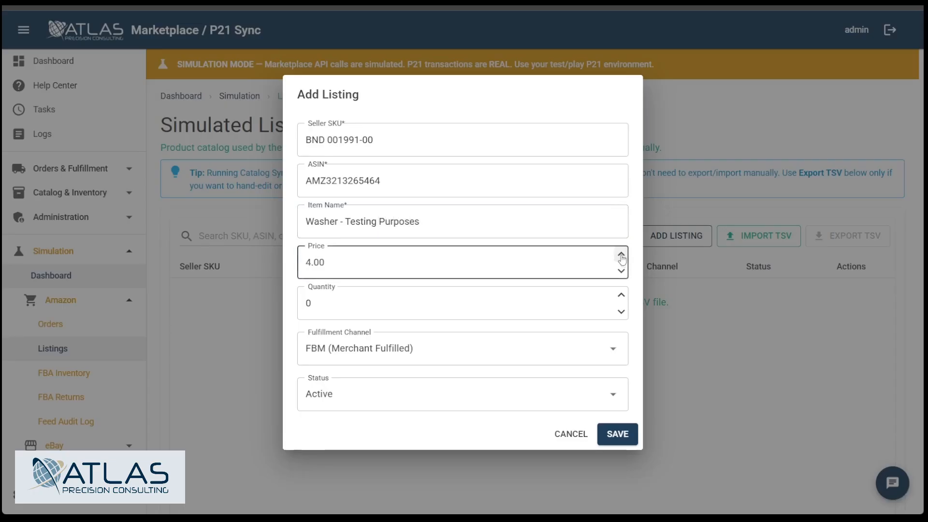
left_click(621, 254)
left_click(621, 295)
left_click(621, 295)
left_click(621, 296)
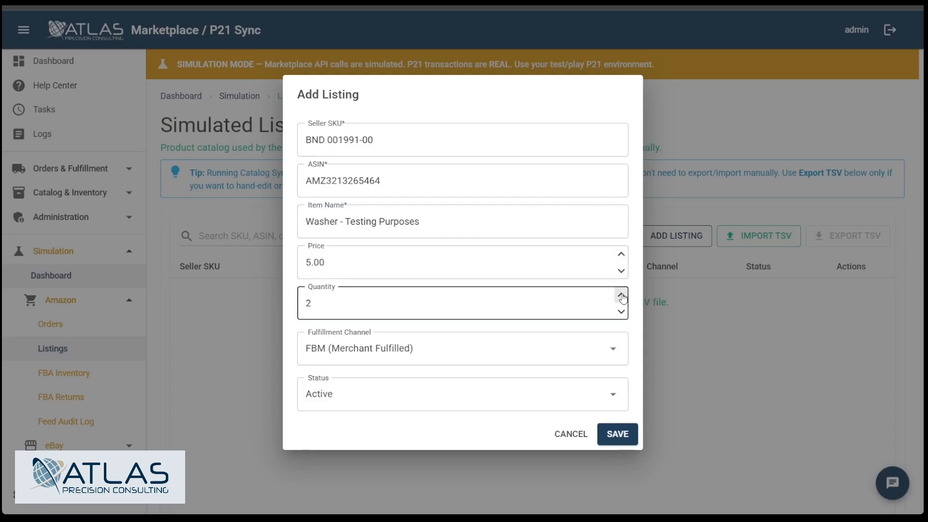
left_click(621, 295)
key("ctrl+a")
type("100")
key("Tab")
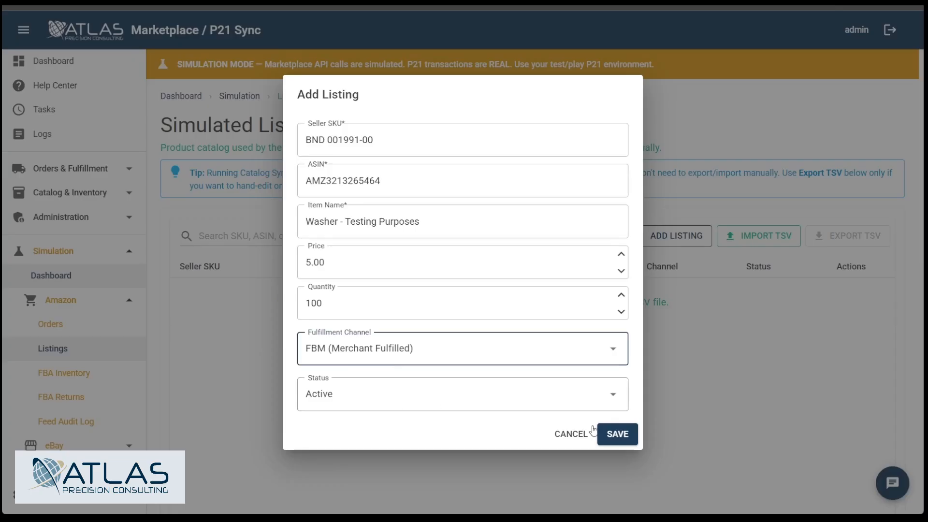
left_click(618, 434)
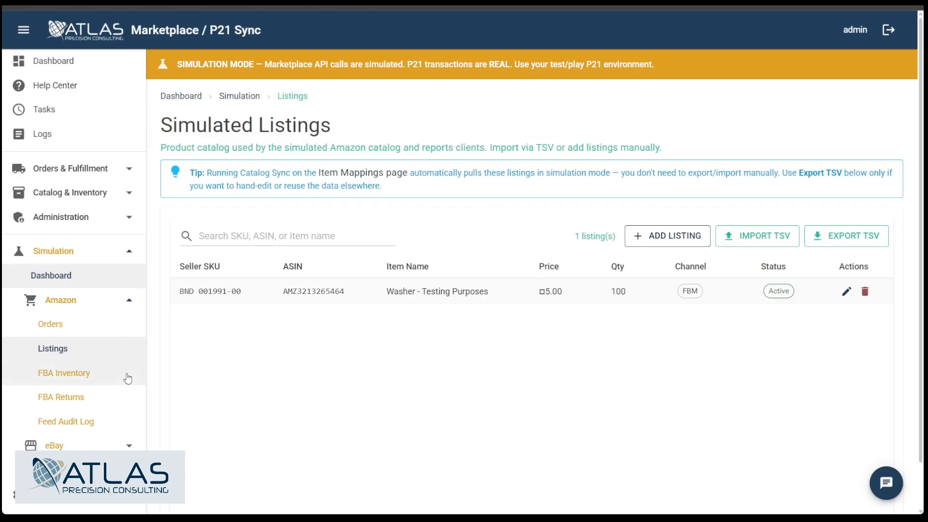
Step: Re-sync the catalog from the Item Mappings page to pull in the simulated listing
left_click(51, 192)
left_click(63, 217)
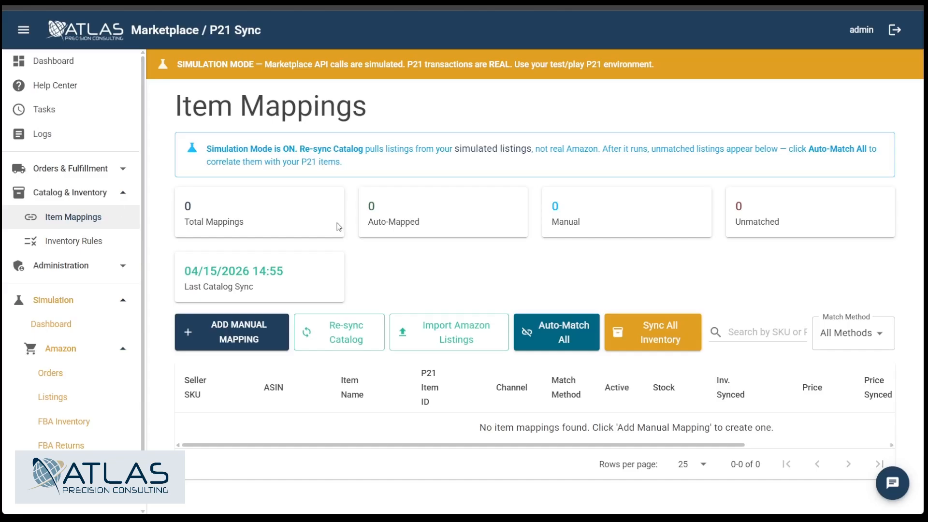
left_click(341, 333)
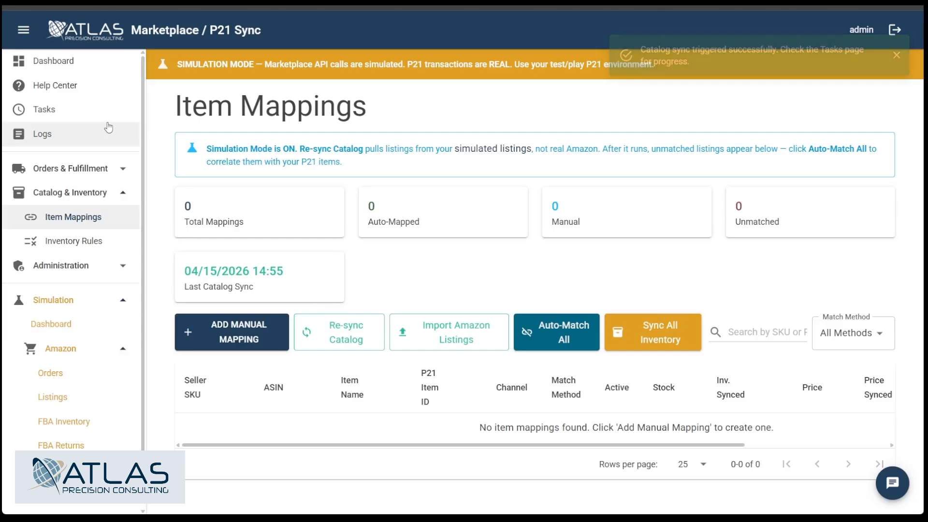
Step: Check the run status of the Item Catalog Sync task in Task Management
left_click(108, 111)
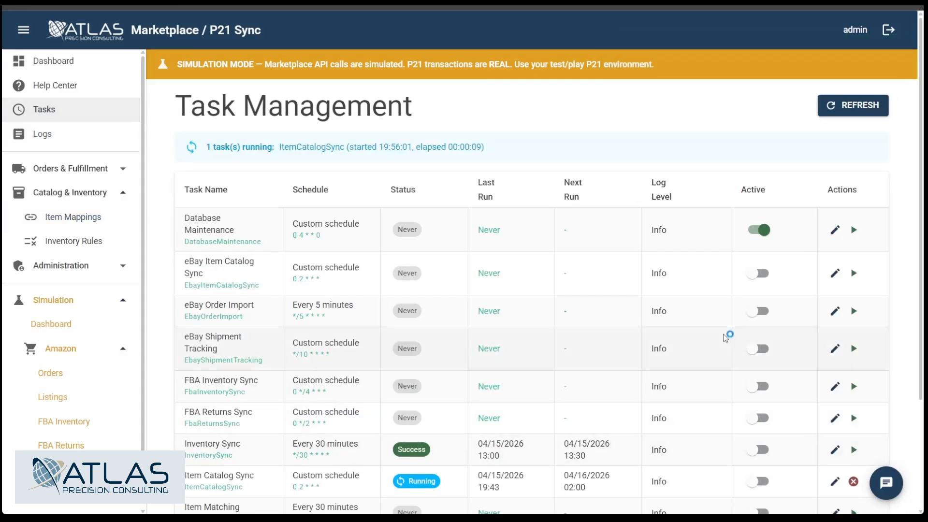
scroll(658, 230, "down", 1)
scroll(658, 230, "down", 2)
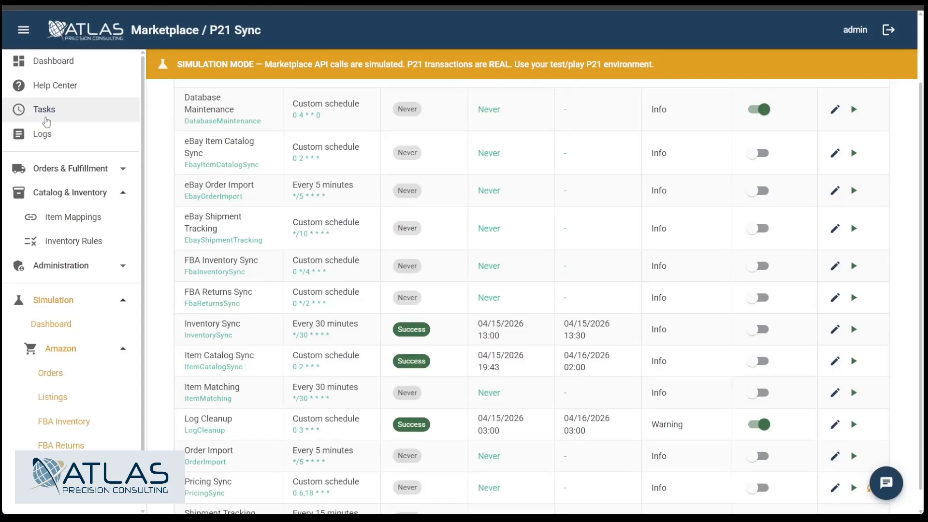
Step: Auto-match all listings on the Item Mappings page with P21 items and review the washer's mapping
left_click(66, 214)
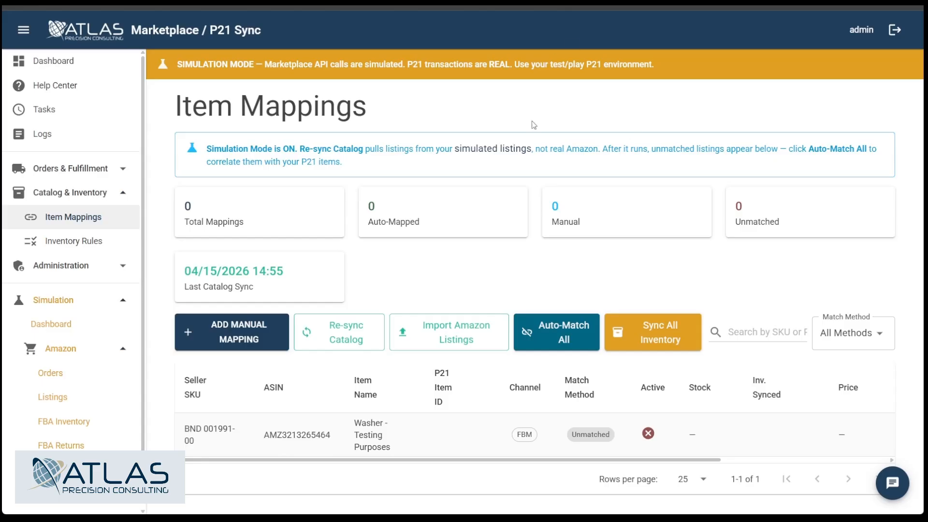
left_click(551, 344)
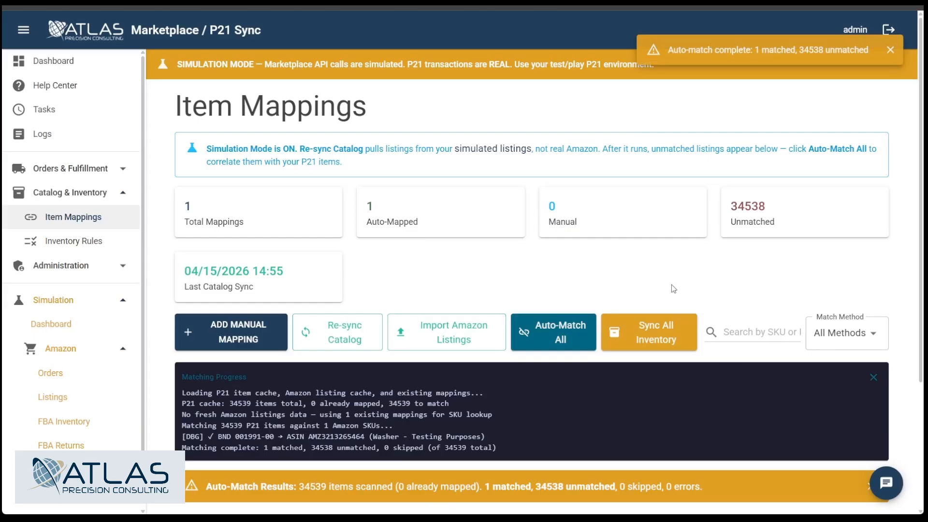
scroll(628, 266, "down", 3)
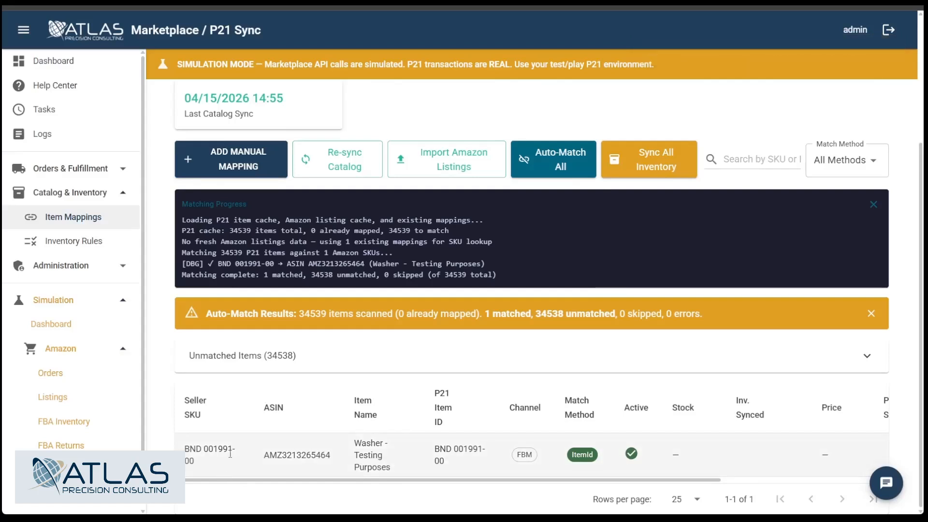
left_click_drag(186, 449, 233, 449)
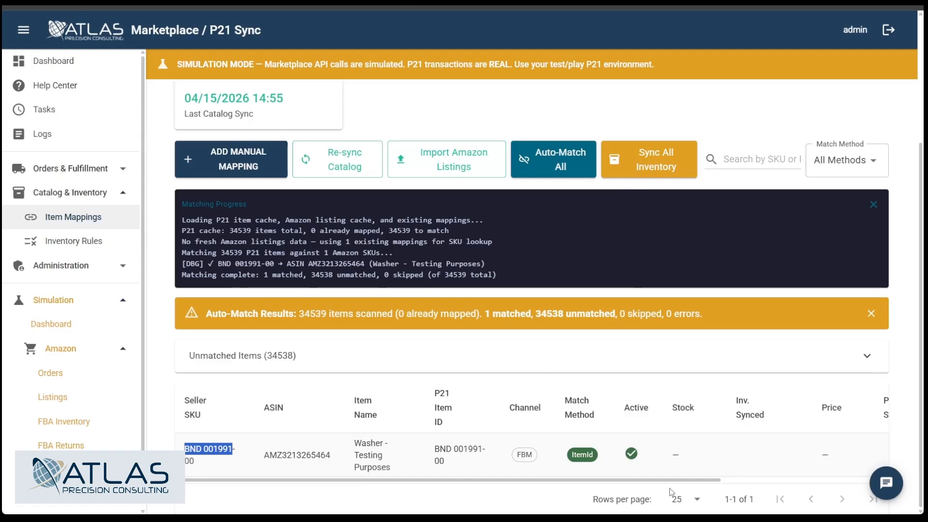
Step: Sync inventory for all item mappings and review the washer's stock, inventory sync and price columns
left_click(657, 158)
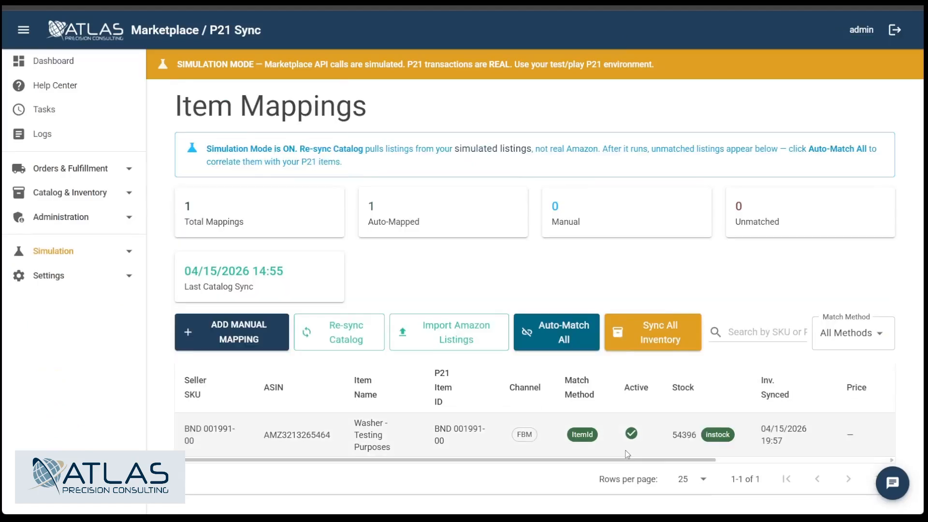
left_click_drag(627, 477, 686, 466)
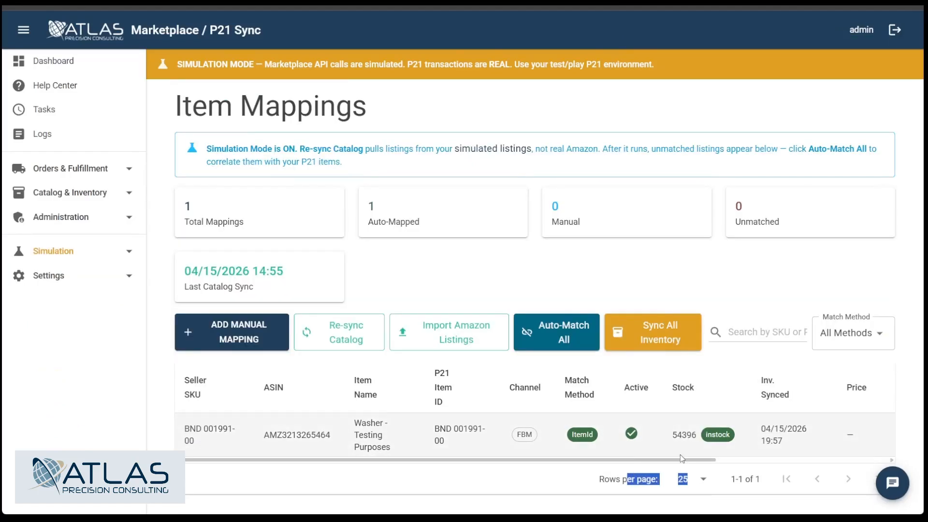
left_click(471, 485)
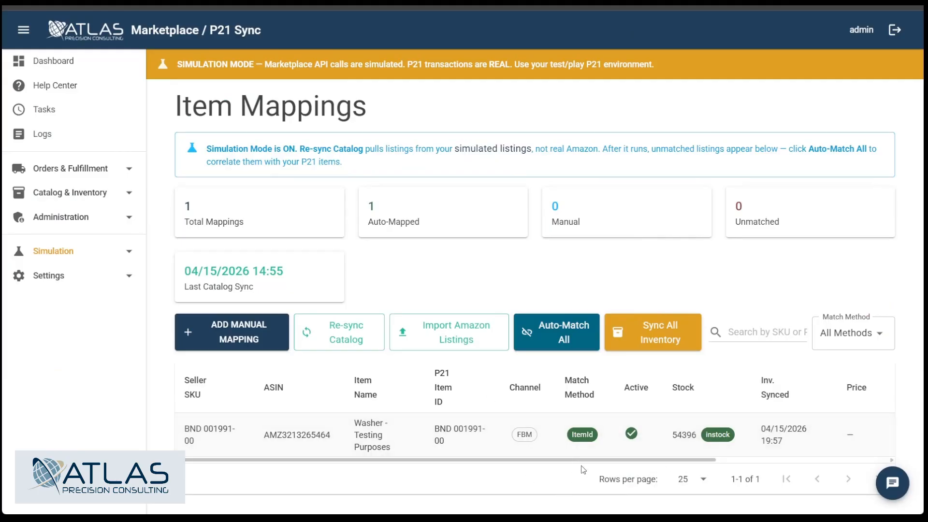
left_click_drag(586, 460, 773, 475)
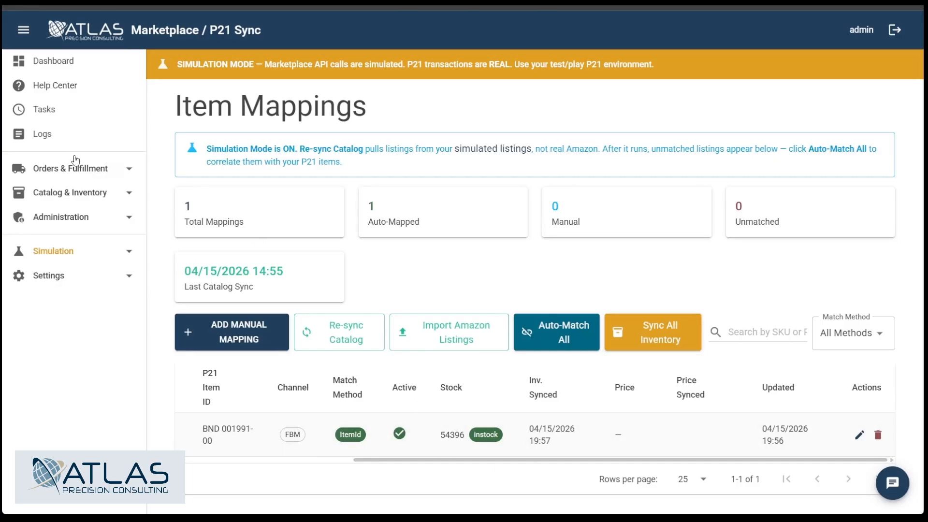
Step: Trigger a full pricing resync for the Pricing Sync task in Task Management
left_click(56, 110)
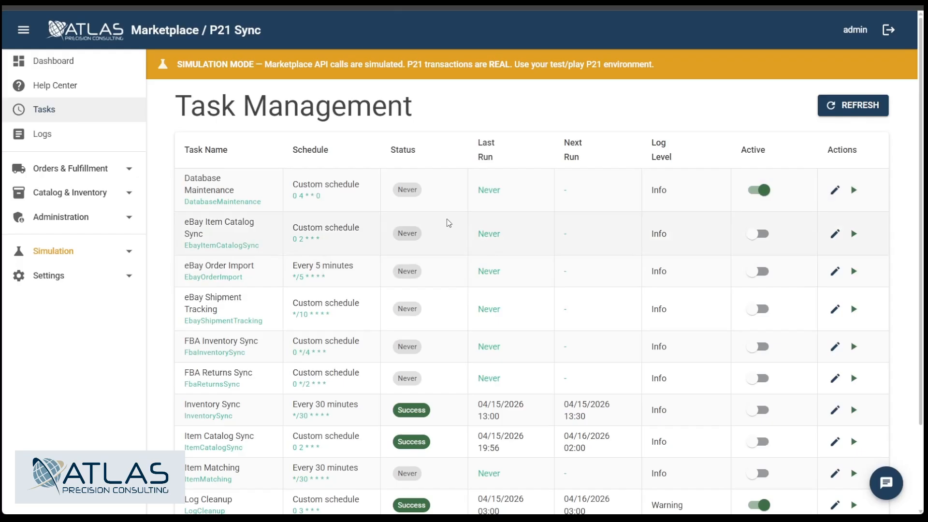
scroll(450, 227, "down", 2)
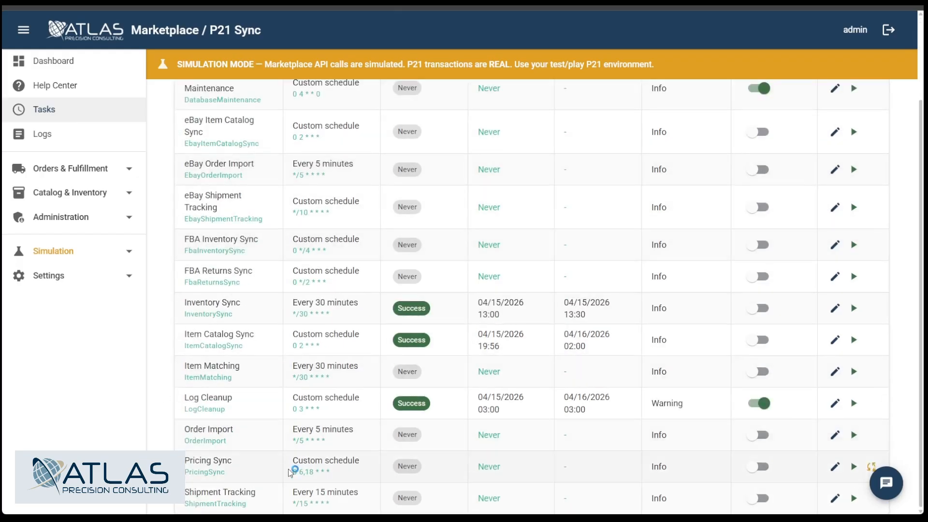
left_click(871, 468)
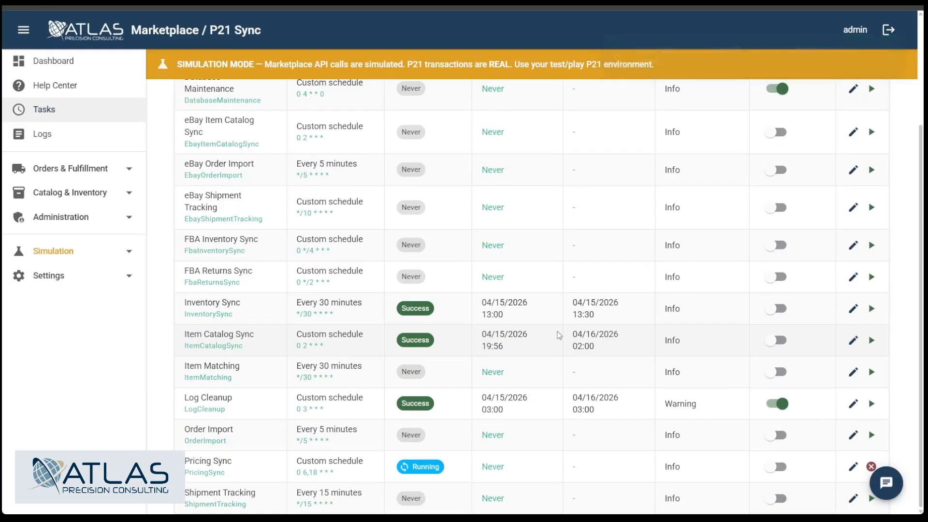
Step: Review the washer's price and price sync columns on the Item Mappings page
left_click(68, 269)
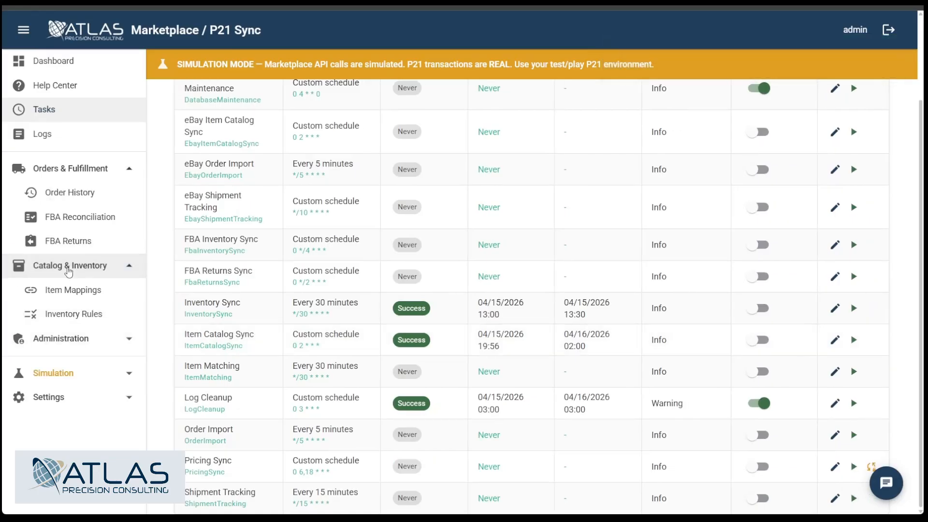
left_click(72, 290)
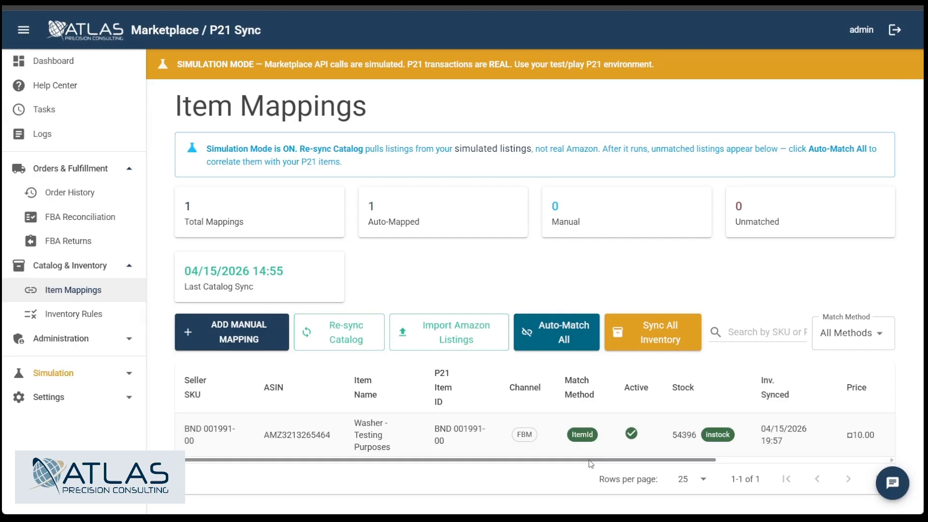
left_click_drag(590, 460, 725, 459)
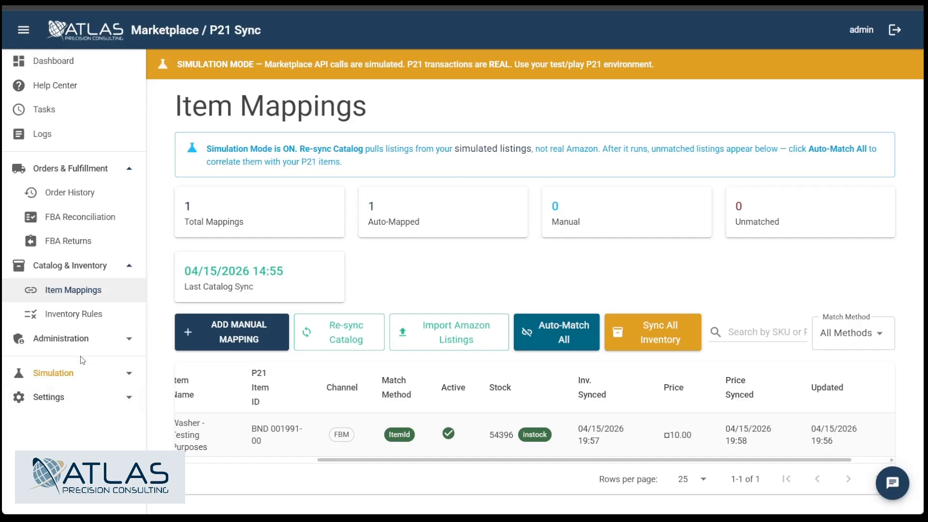
Step: Start a new simulated Amazon order, keeping the Merchant Fulfilled channel and Standard shipping service, with the note "test note"
left_click(84, 375)
left_click(63, 422)
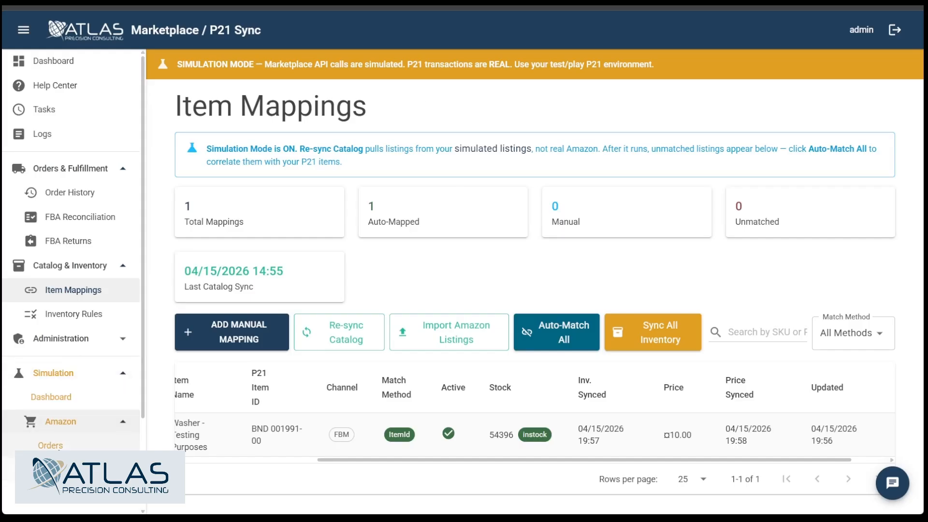
left_click(59, 446)
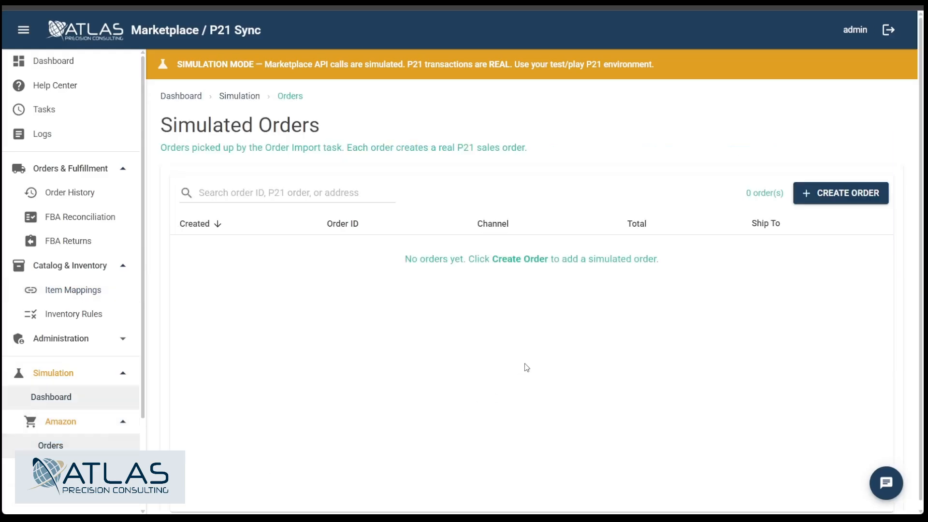
left_click(846, 196)
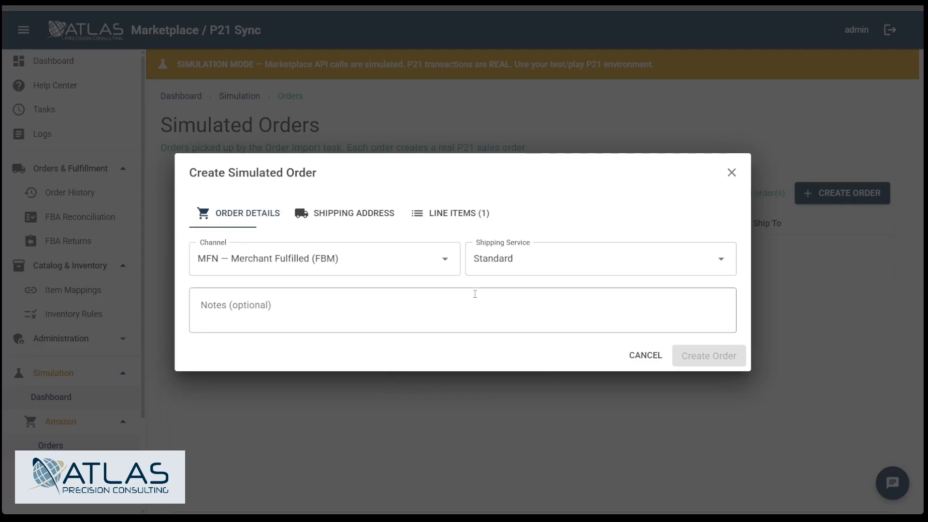
left_click(498, 271)
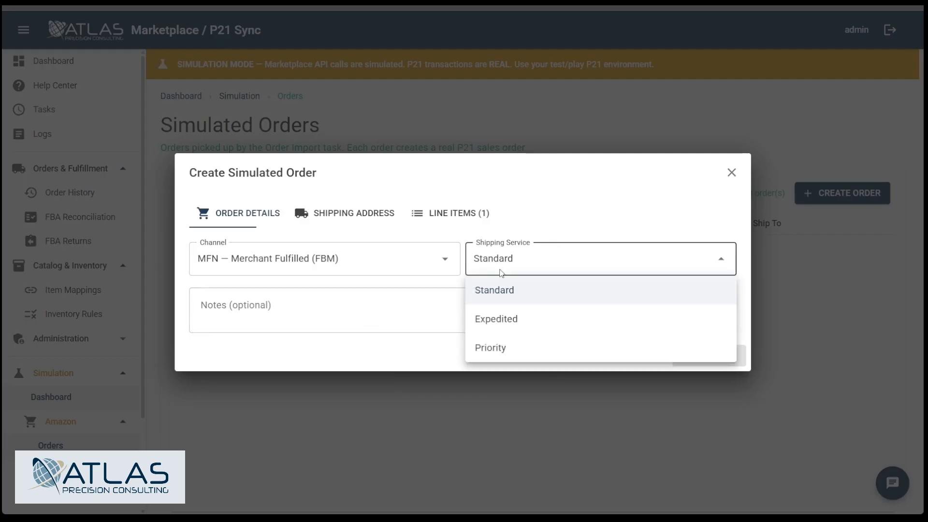
left_click(325, 324)
left_click(322, 312)
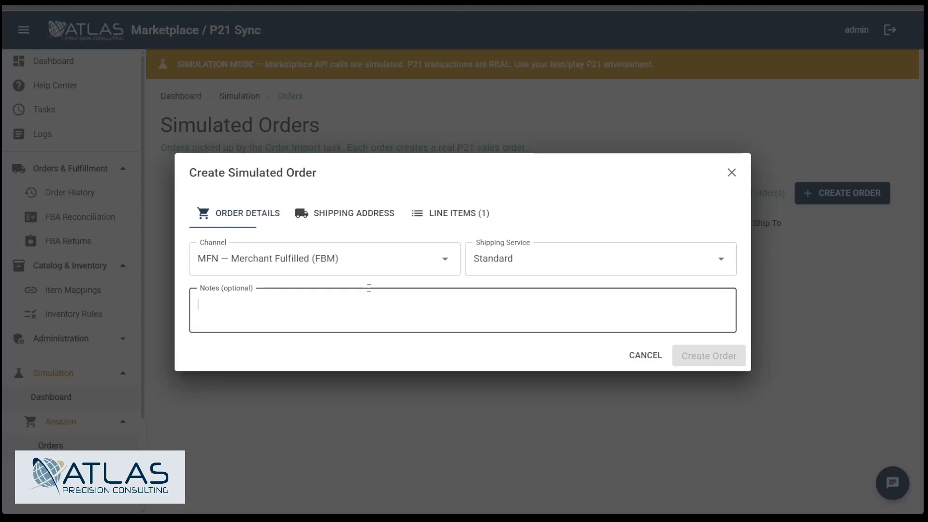
type("test note")
Step: Enter the recipient's name and the first address line in the simulated order's shipping address
left_click(320, 214)
left_click(235, 208)
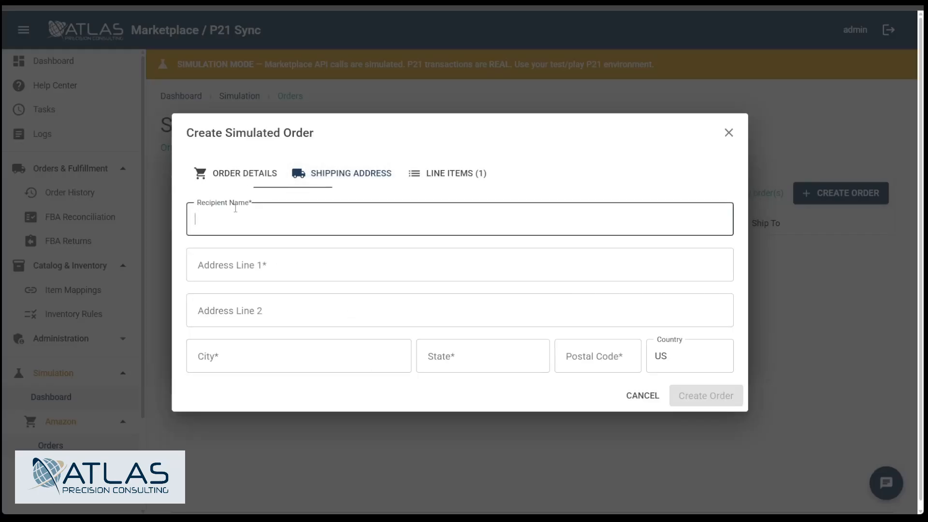
type("Test Buyer 101")
key("Tab")
type("123")
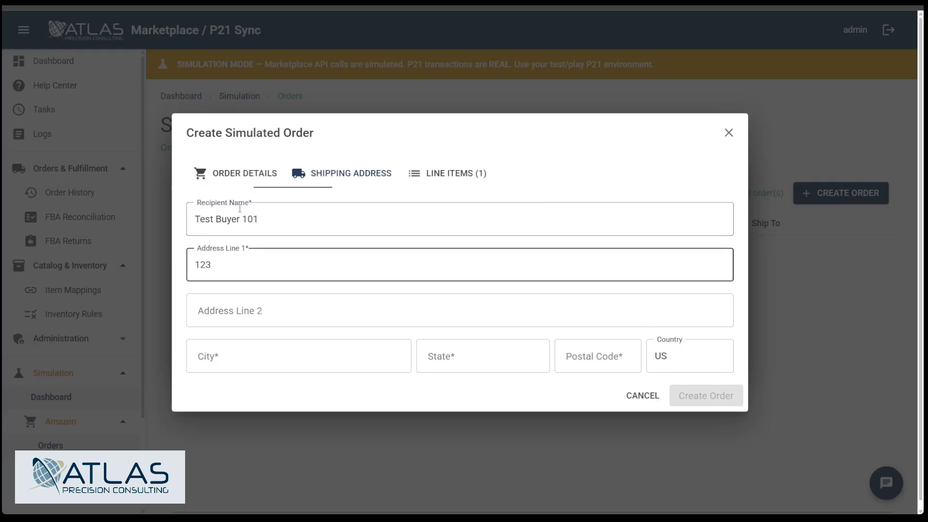
type(" Main Street")
key("Tab")
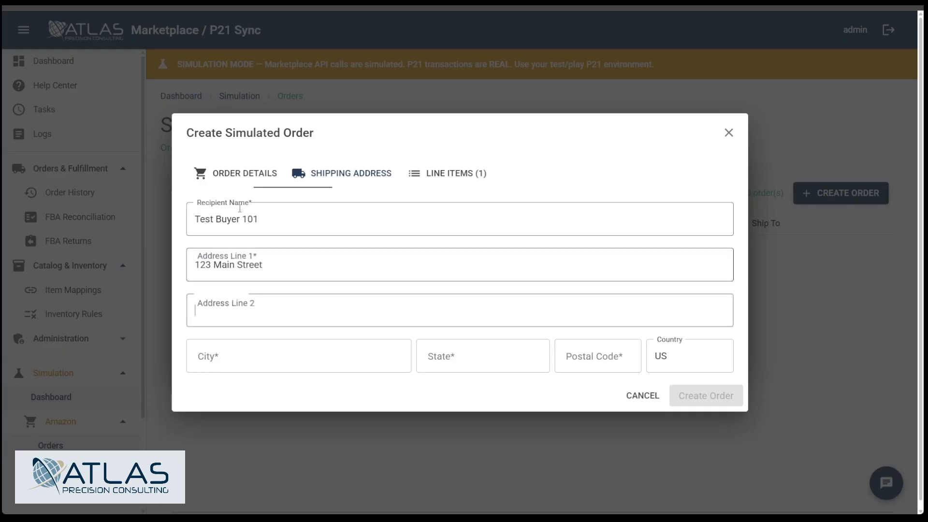
Step: Fill in the shipping address's city, state and postal code, leaving the second address line blank
key("Tab")
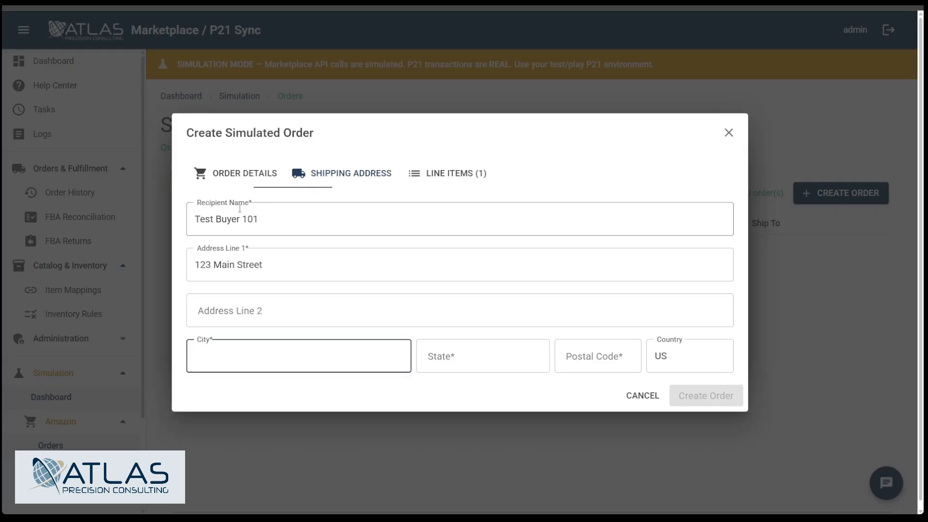
type("Antythwn")
key("Tab")
type("TX")
key("Tab")
type("71121")
key("Tab")
Step: Select the BND 001991-00 washer as the line item with quantity 10, then create the simulated order and close its dialog
left_click(445, 173)
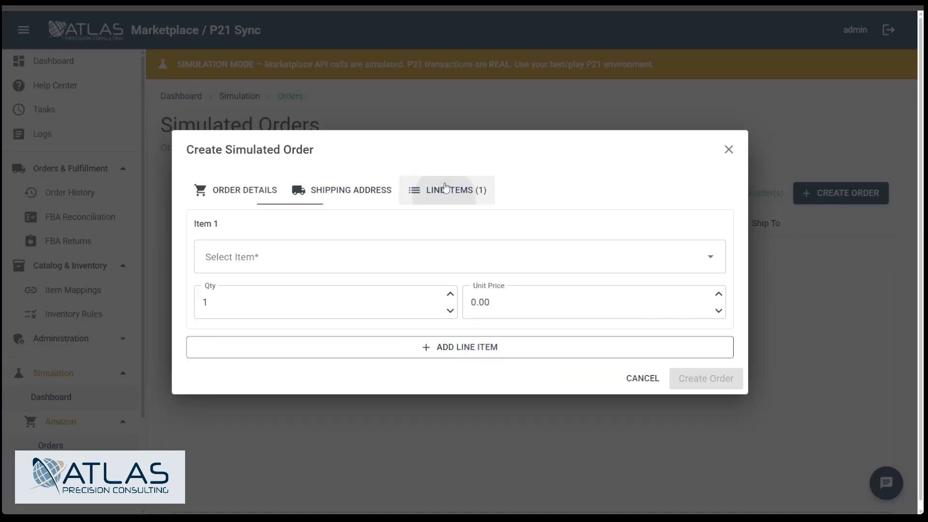
left_click(308, 259)
left_click(302, 289)
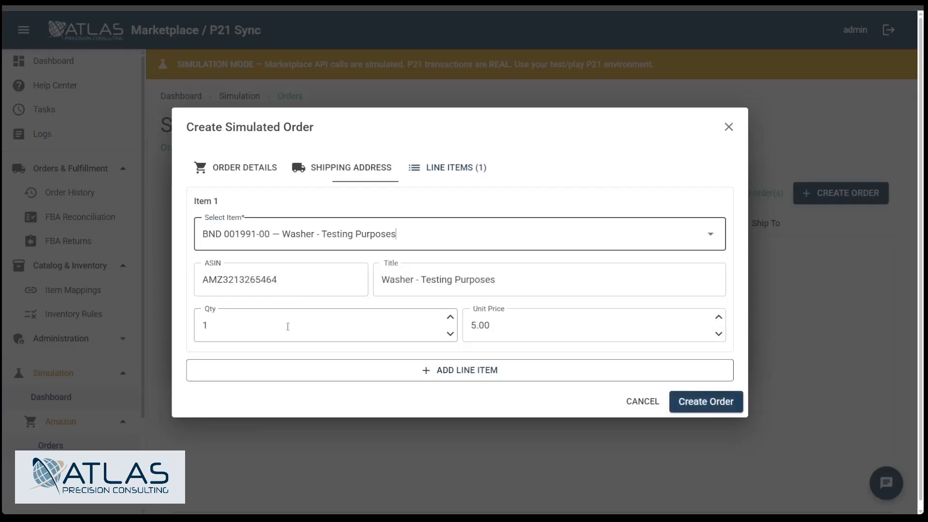
left_click(312, 320)
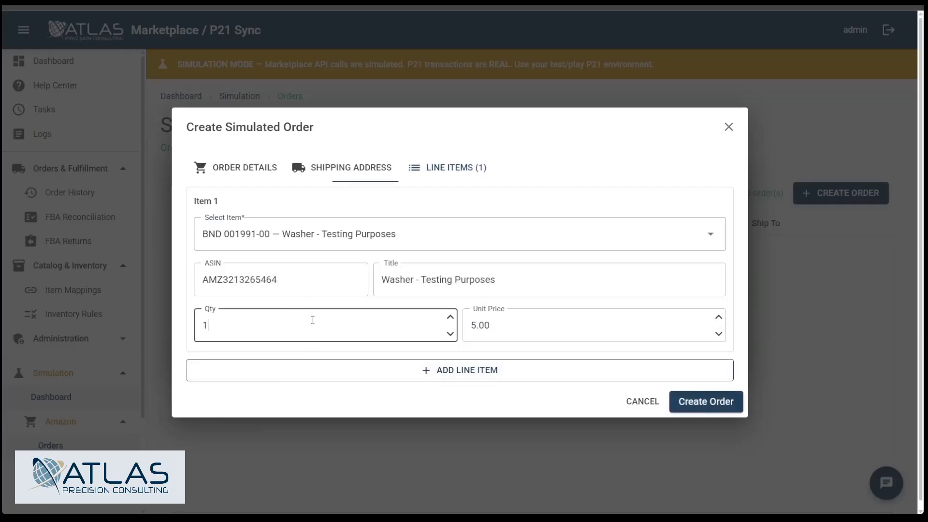
type("0")
left_click(536, 330)
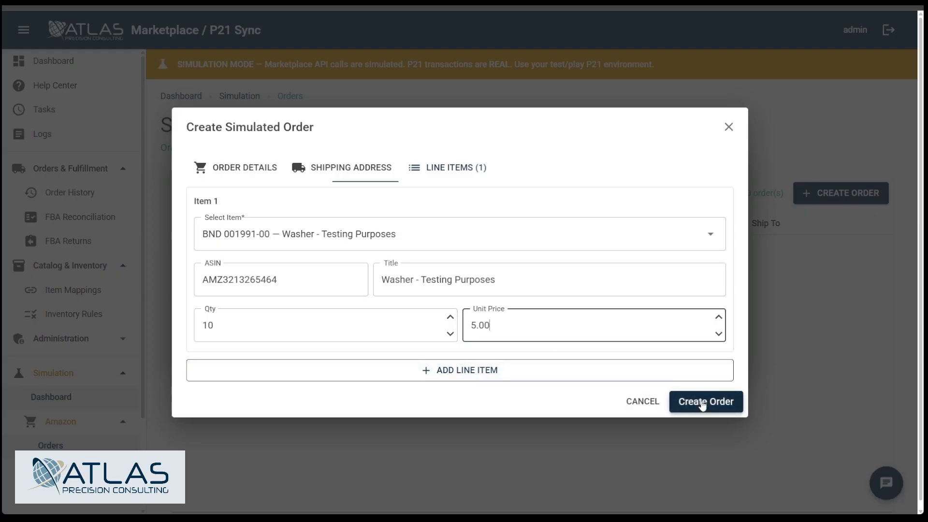
left_click(687, 402)
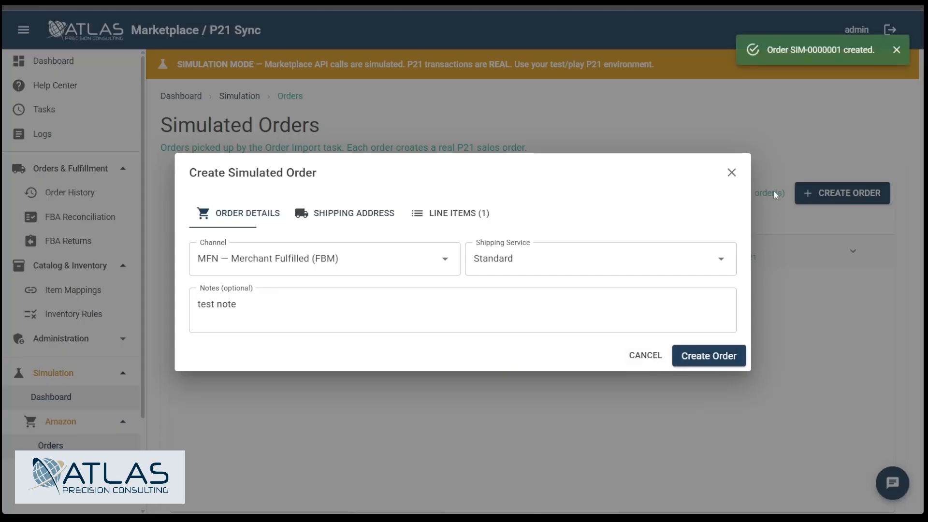
left_click(729, 174)
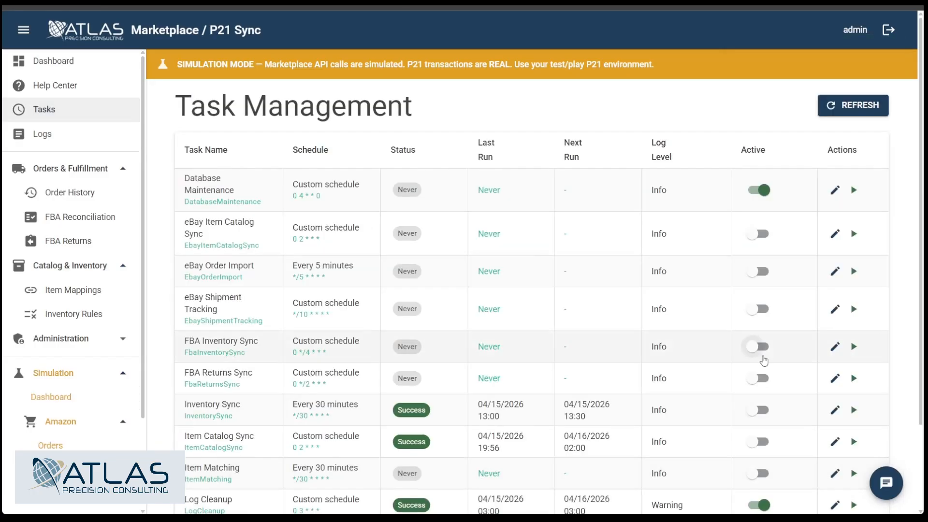
Step: Locate the Order Import task in Task Management
scroll(564, 306, "down", 2)
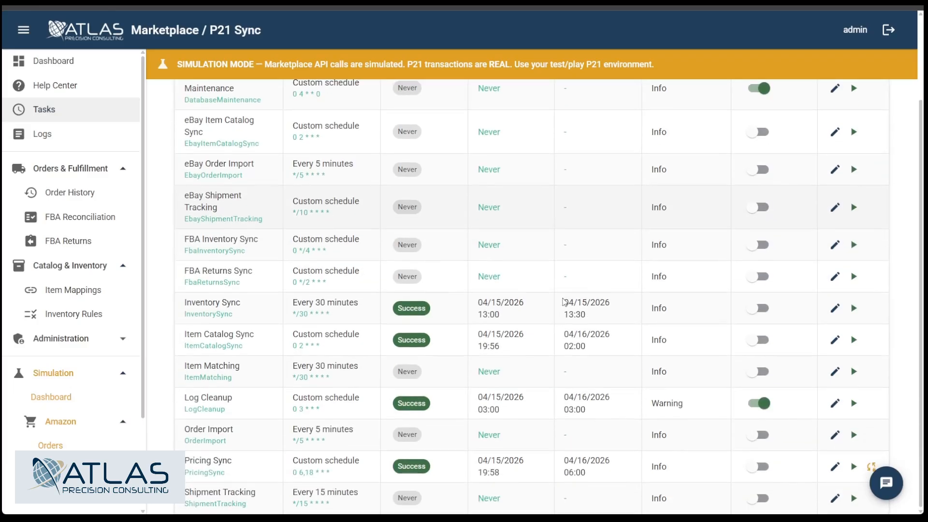